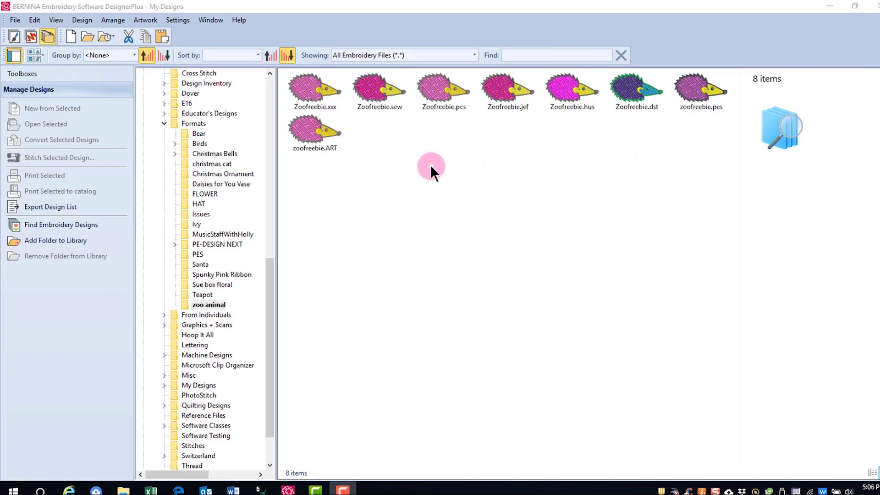
- Show the zoofreebie hedgehog on the canvas and check its Design Properties, graded EMB A
click(32, 39)
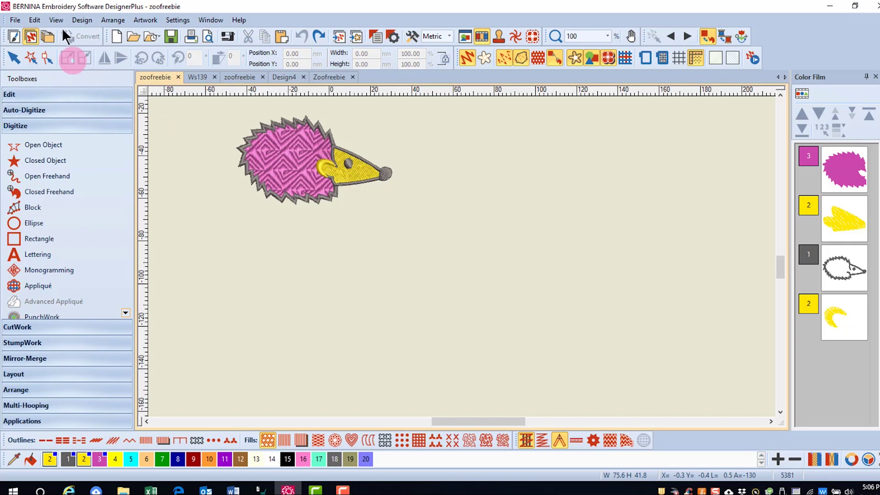
click(81, 20)
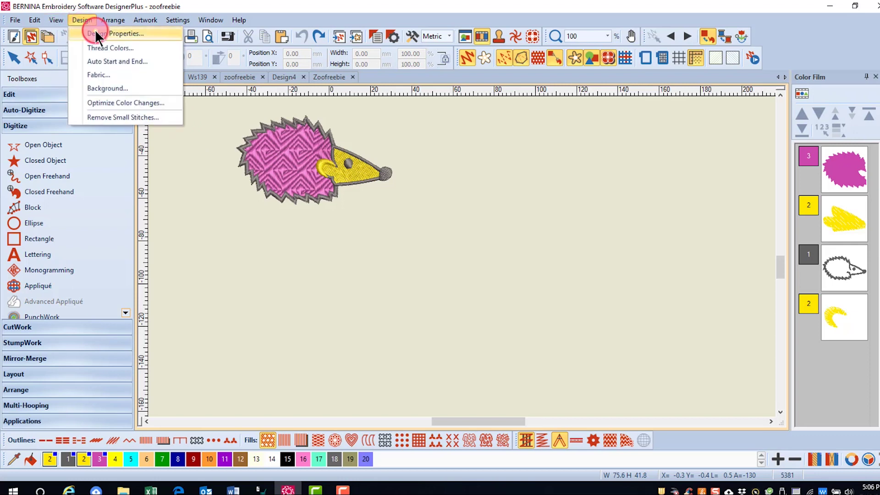
click(95, 33)
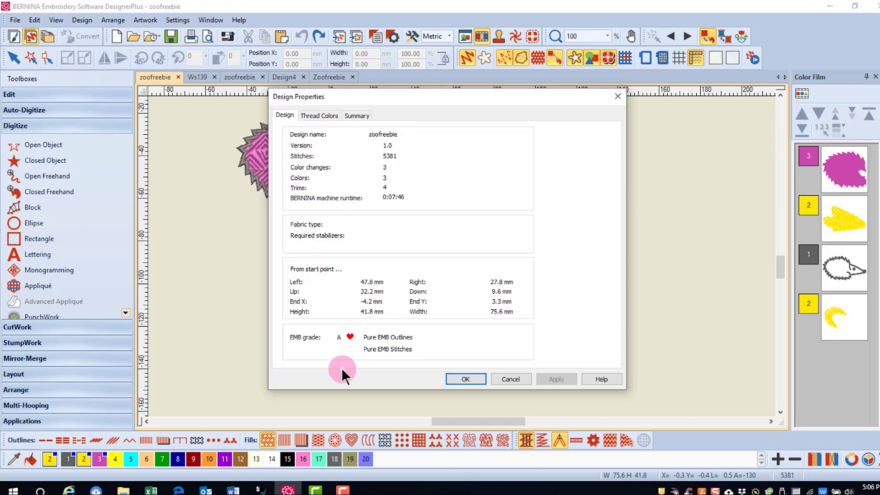
- Close the properties dialog and select the whole hedgehog to enlarge it to about 250%
key(Return)
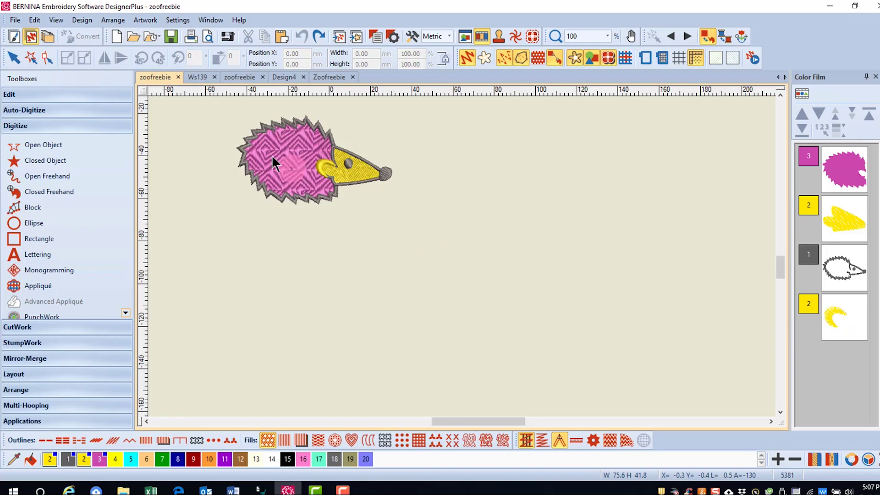
drag(227, 117, 632, 363)
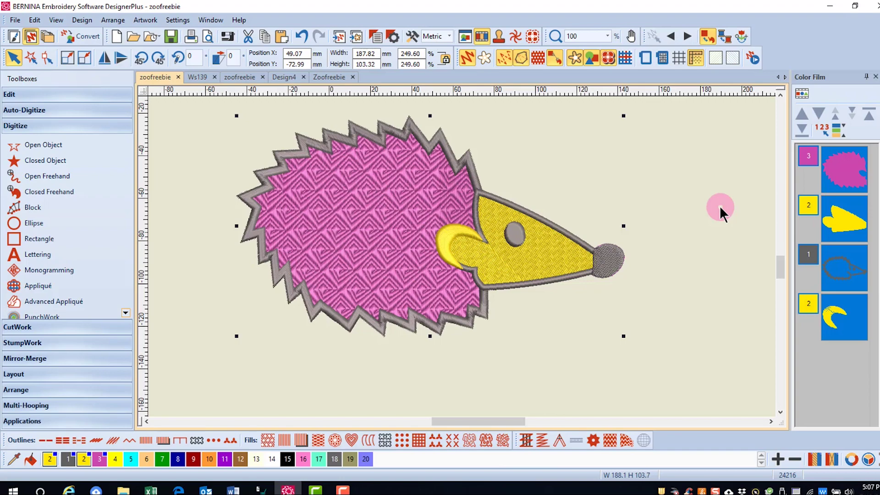
click(198, 77)
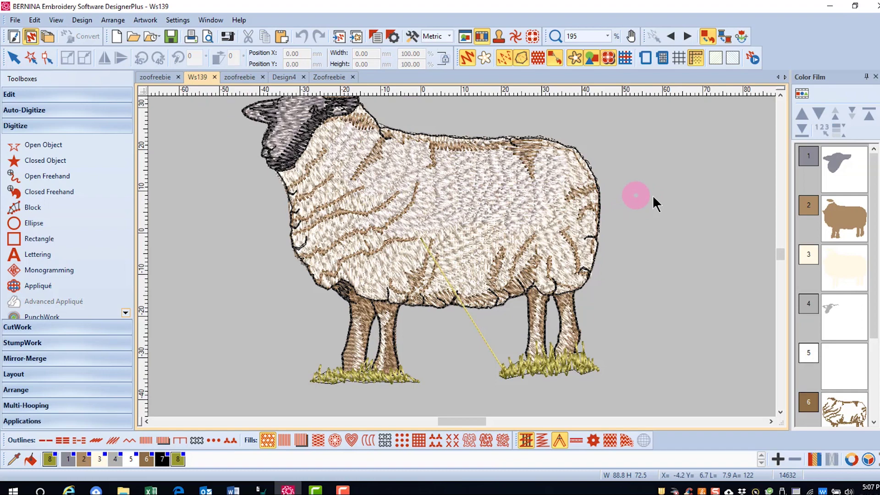
click(780, 96)
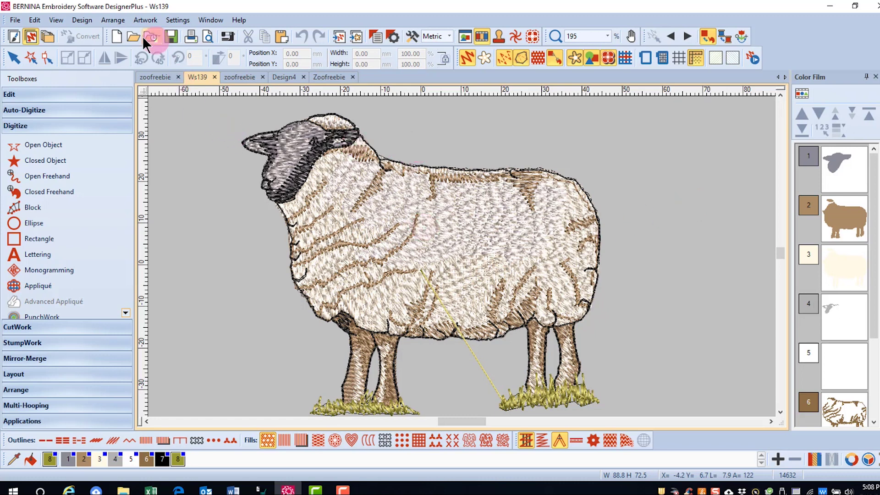
click(81, 19)
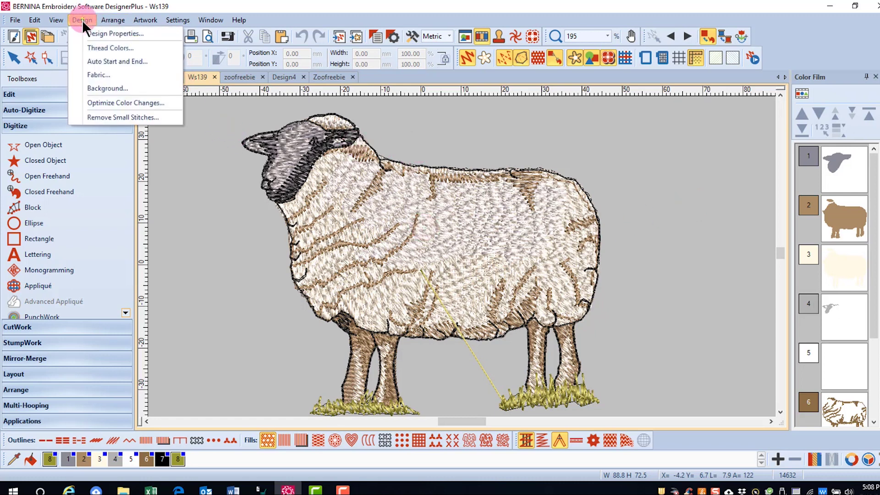
click(94, 33)
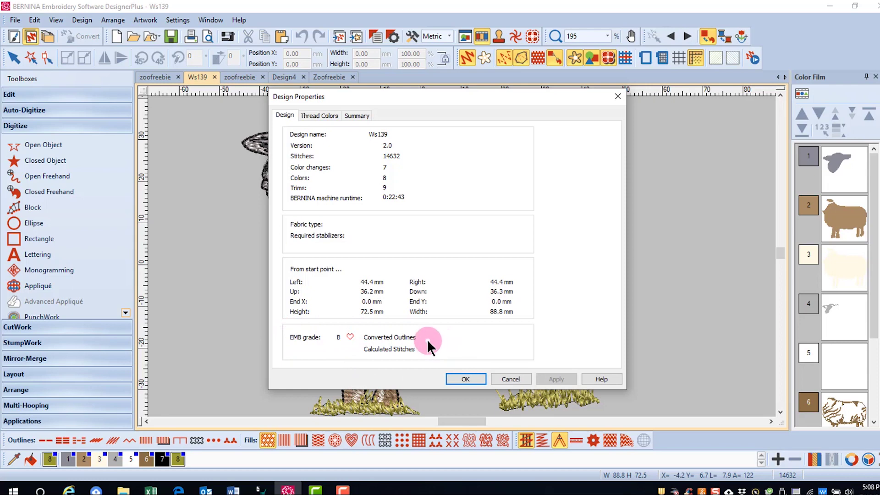
click(465, 379)
- Enlarge the sheep to about 131.77 × 107.33 mm, then switch to the second zoofreebie hedgehog
scroll(476, 286, down, 2)
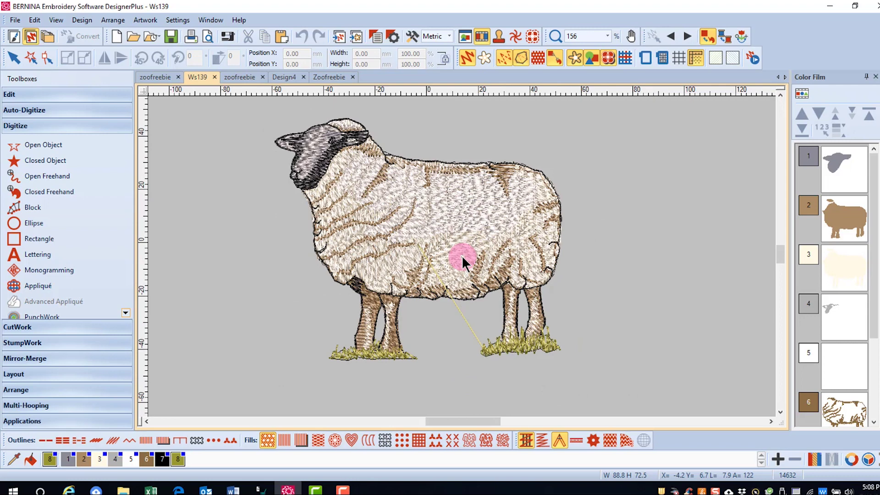
scroll(462, 258, down, 2)
click(534, 308)
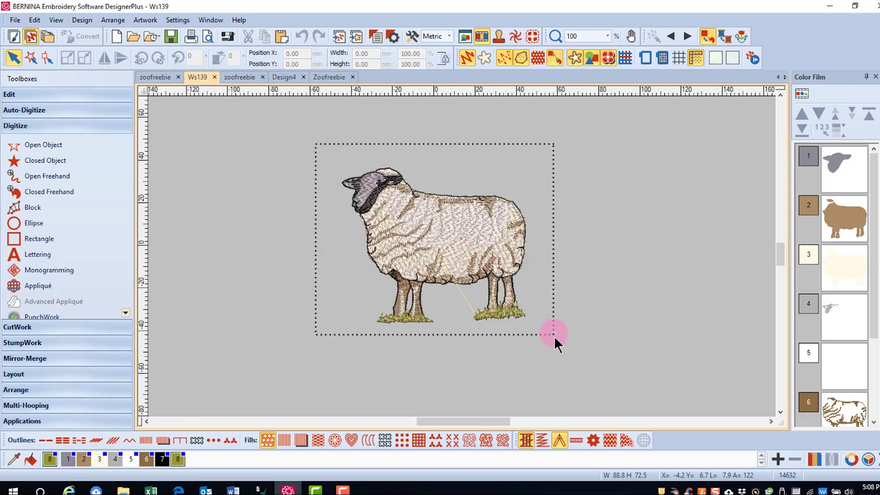
drag(555, 336, 676, 285)
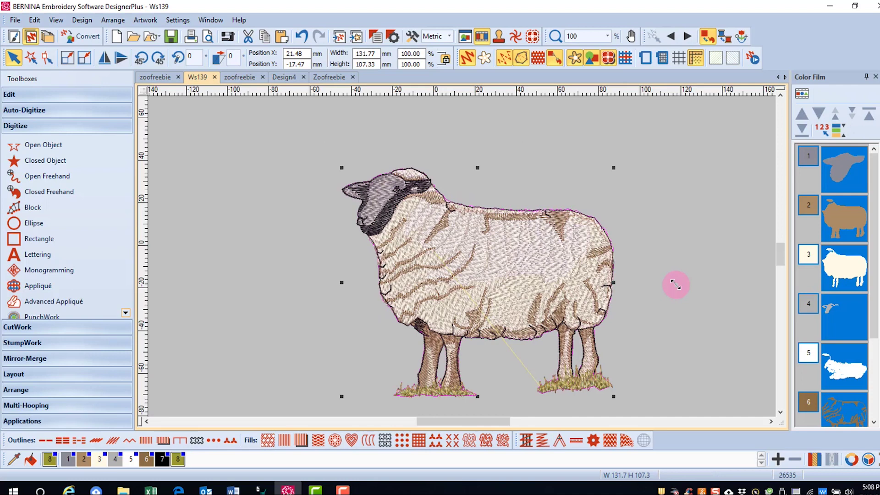
click(239, 77)
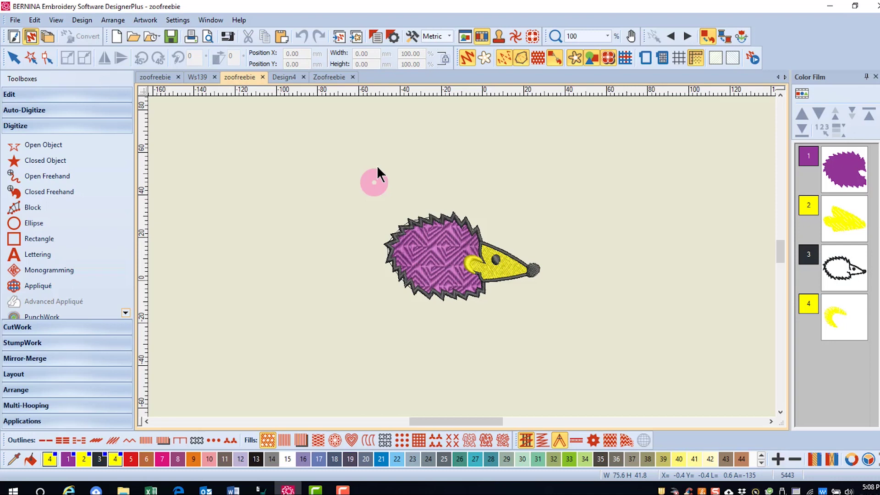
click(133, 35)
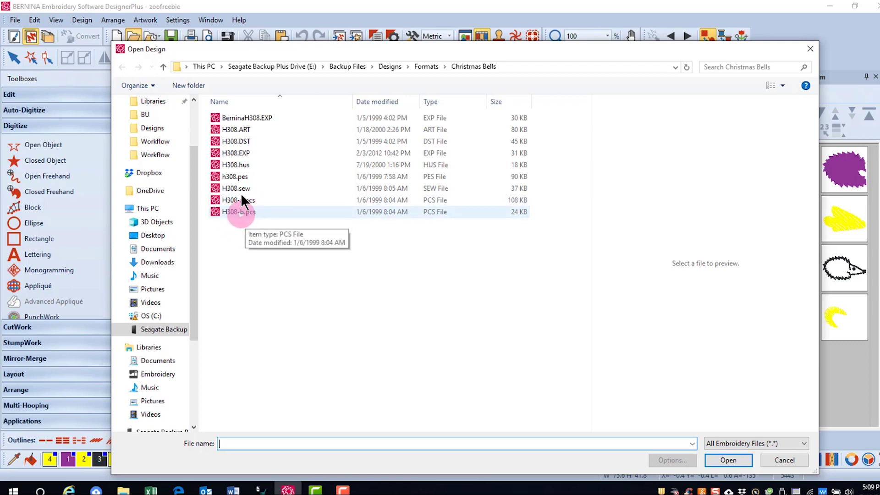
click(243, 154)
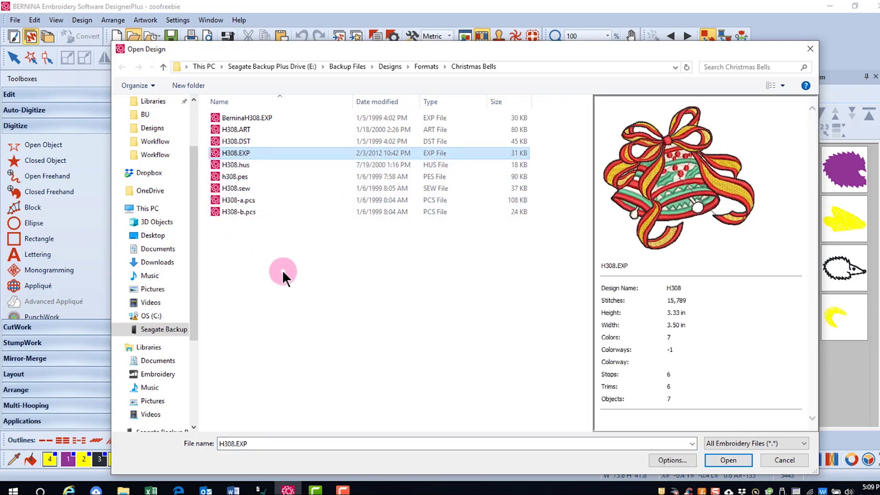
click(672, 460)
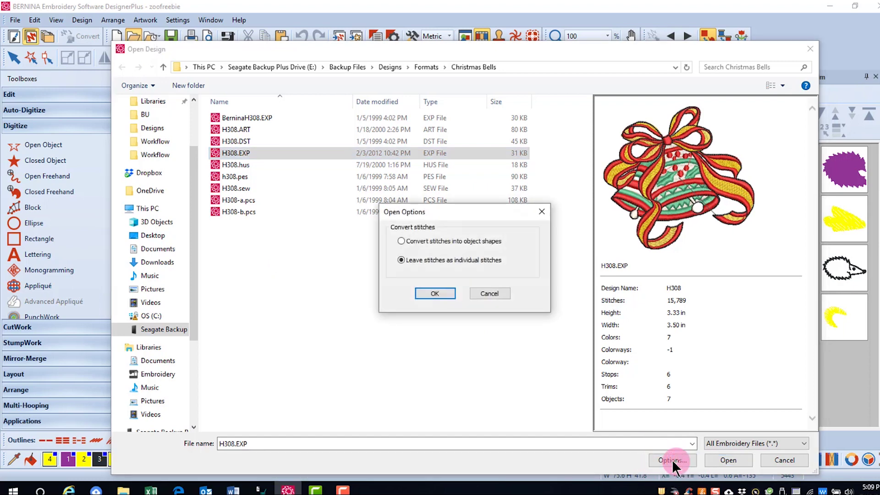
click(446, 243)
click(401, 260)
click(496, 296)
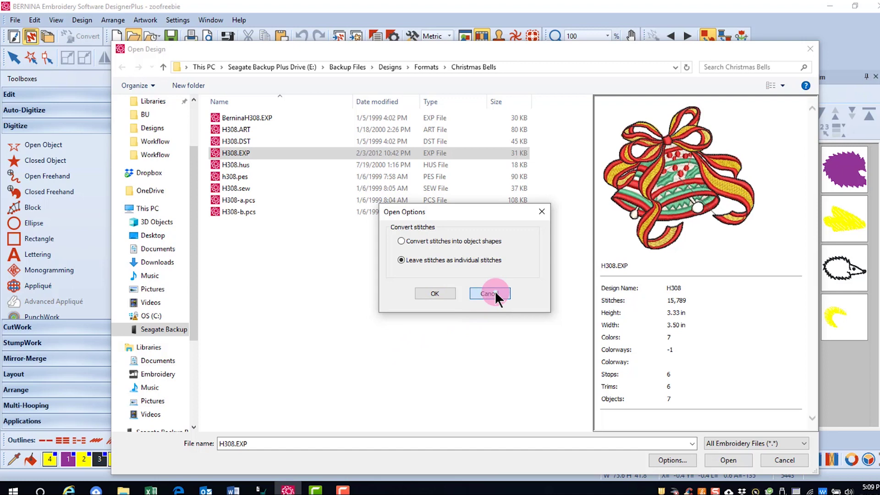
click(810, 49)
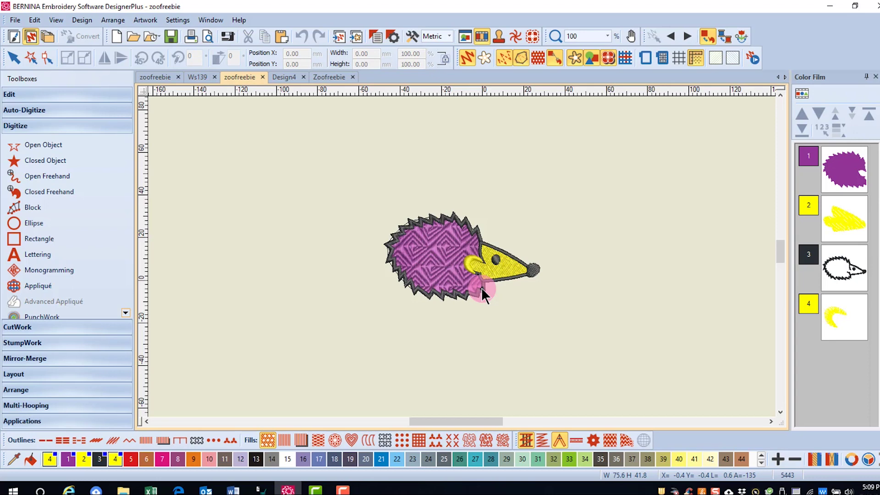
- Zoom to 125%, select all and enlarge the purple hedgehog to 130.78 × 72.34 mm, then show Design4
click(482, 288)
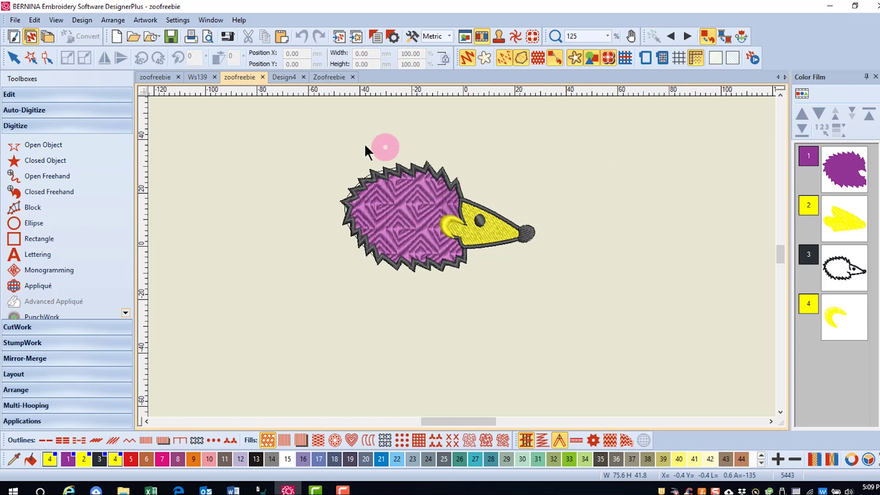
key(Escape)
key(ctrl+a)
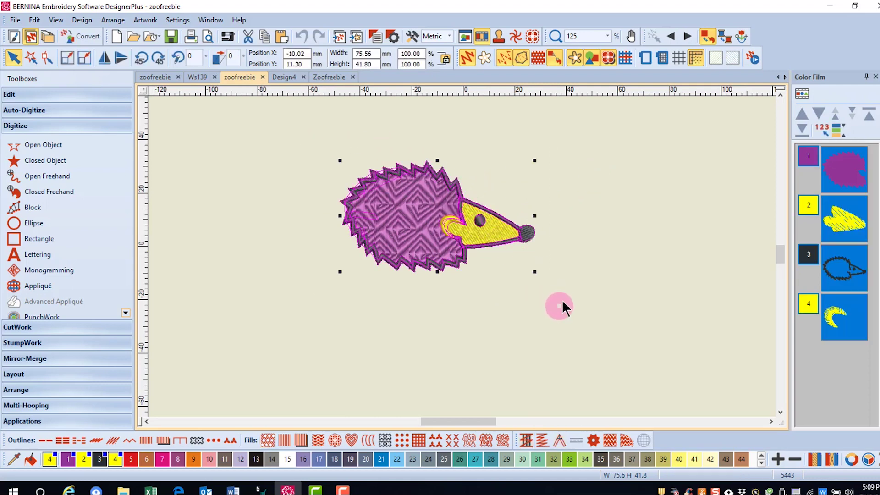
mouse_move(534, 272)
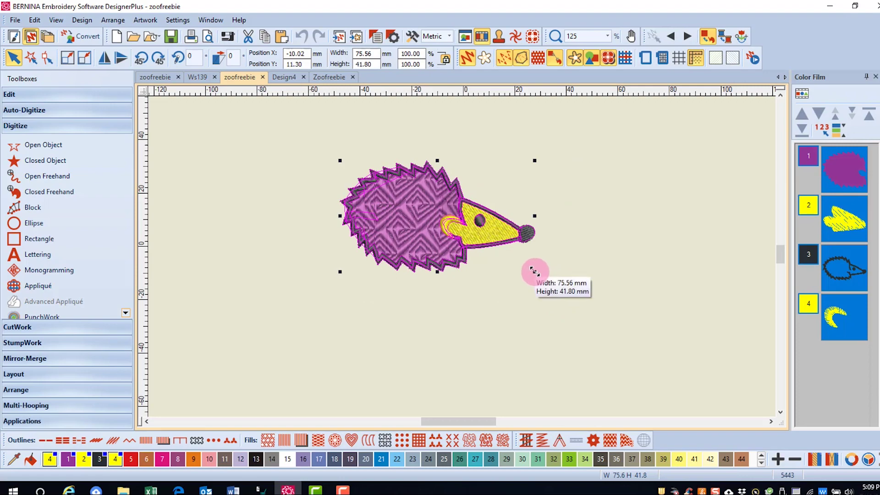
drag(535, 272, 679, 352)
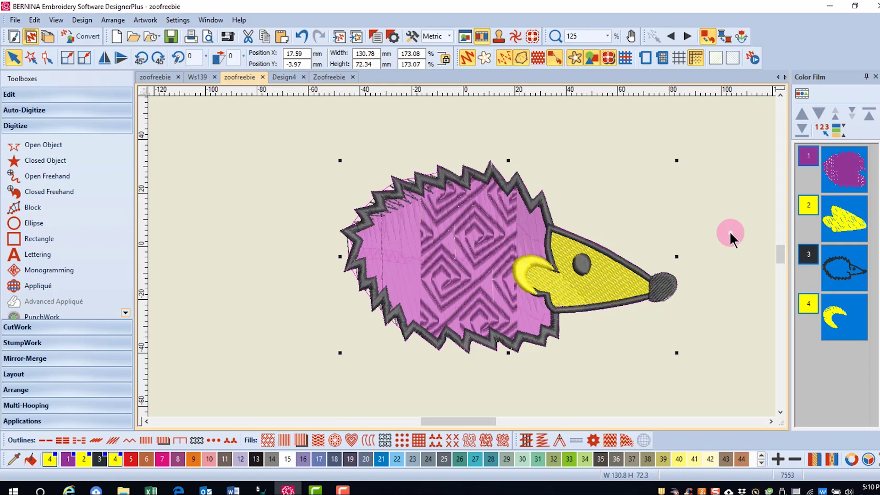
key(ctrl+Tab)
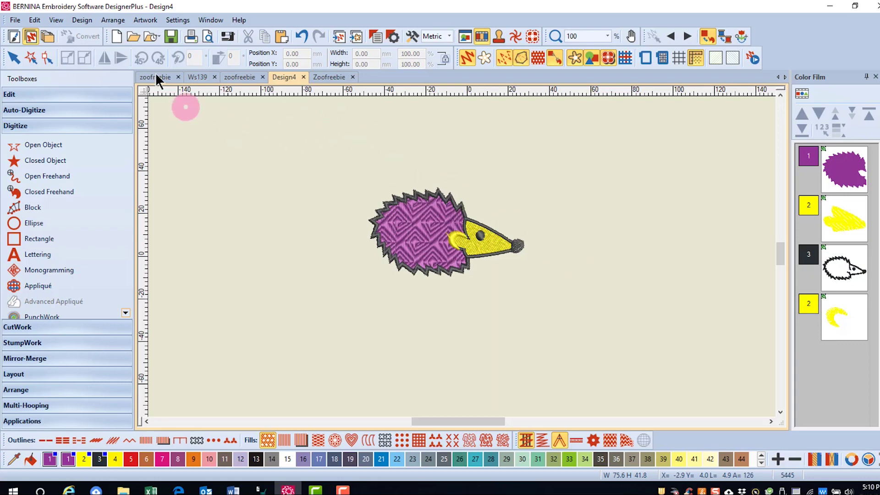
click(136, 39)
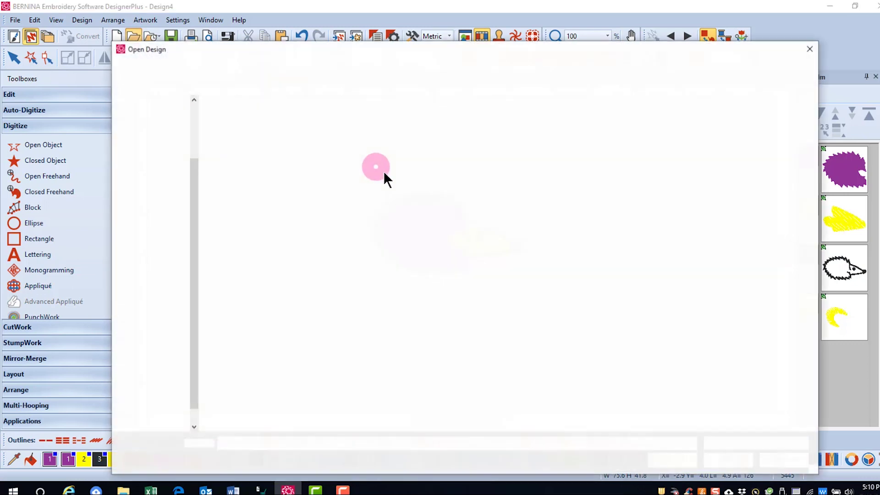
click(682, 460)
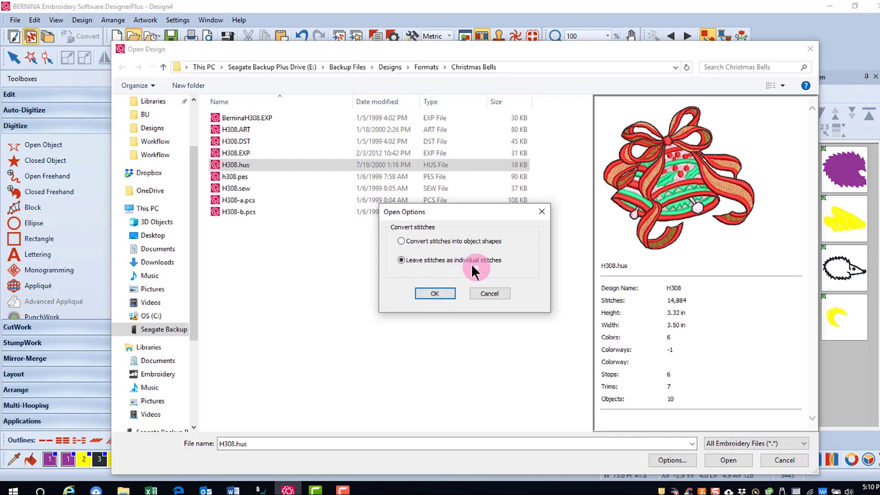
click(489, 293)
click(810, 48)
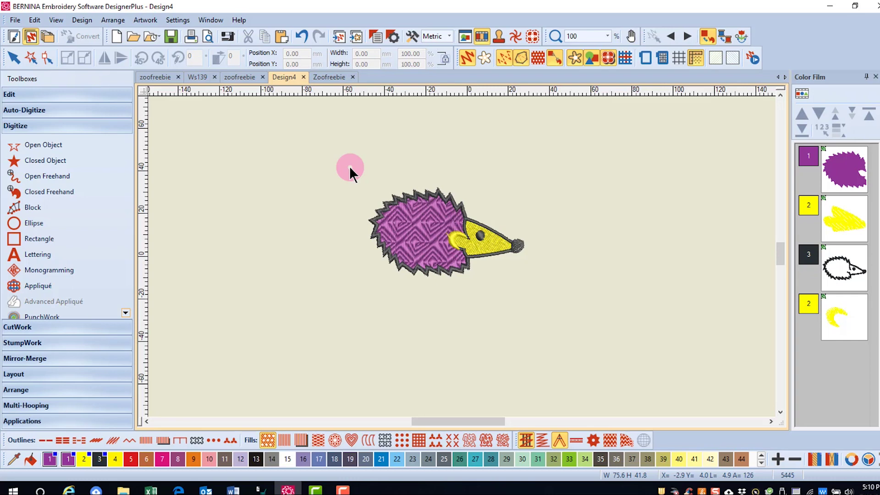
- Select the whole Design4 hedgehog and scale it to 124.15 × 68.64 mm (164.22%)
drag(352, 172, 624, 333)
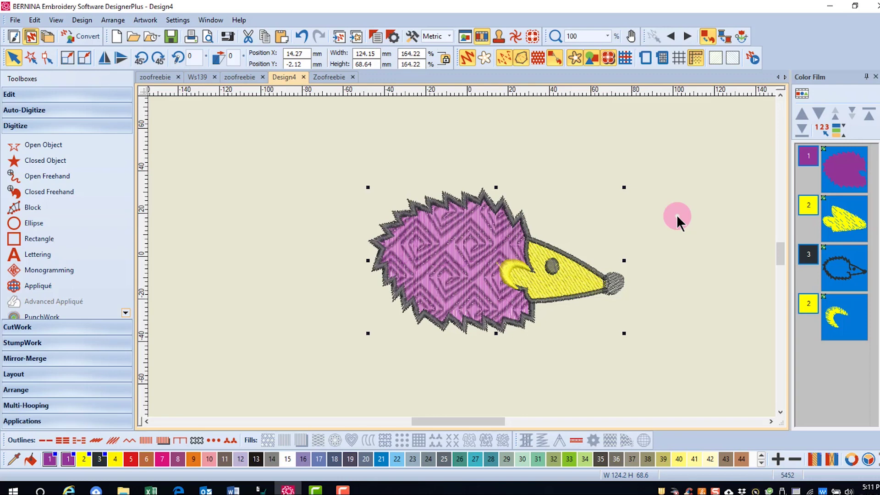
key(alt+Tab)
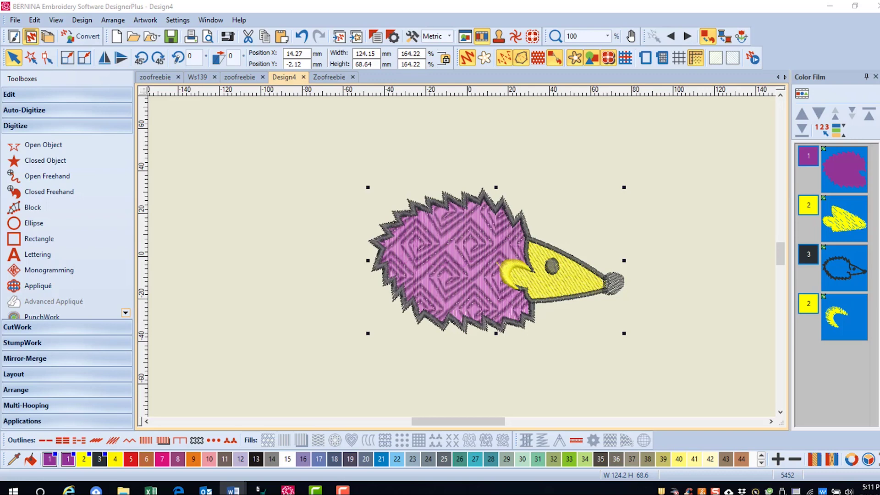
- Switch through the zoofreebie tabs to the unscaled blue-and-purple hedgehog with 5445 stitches
click(242, 78)
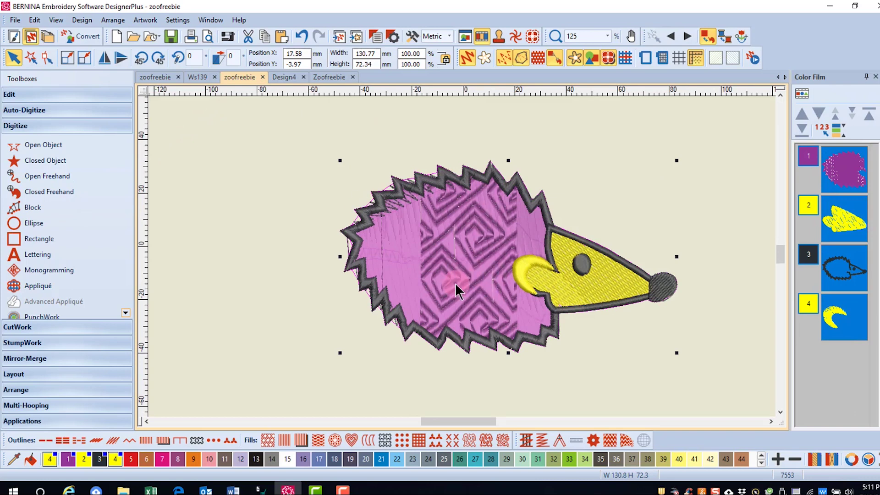
click(330, 77)
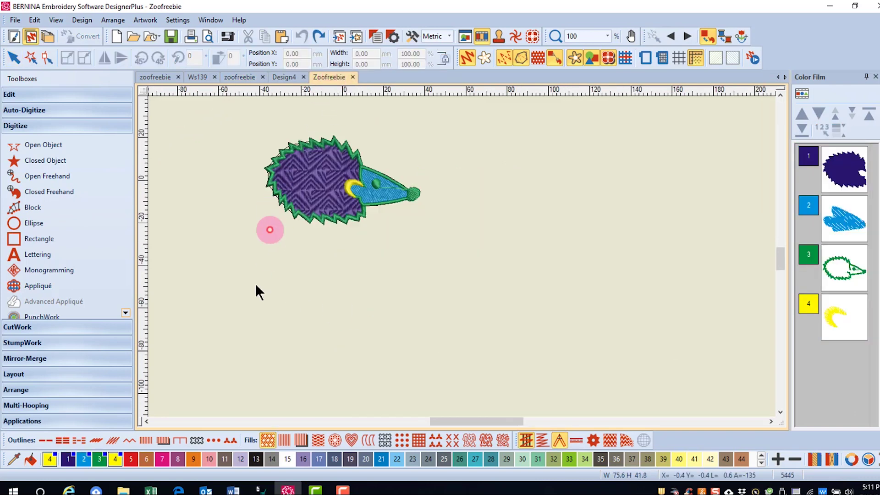